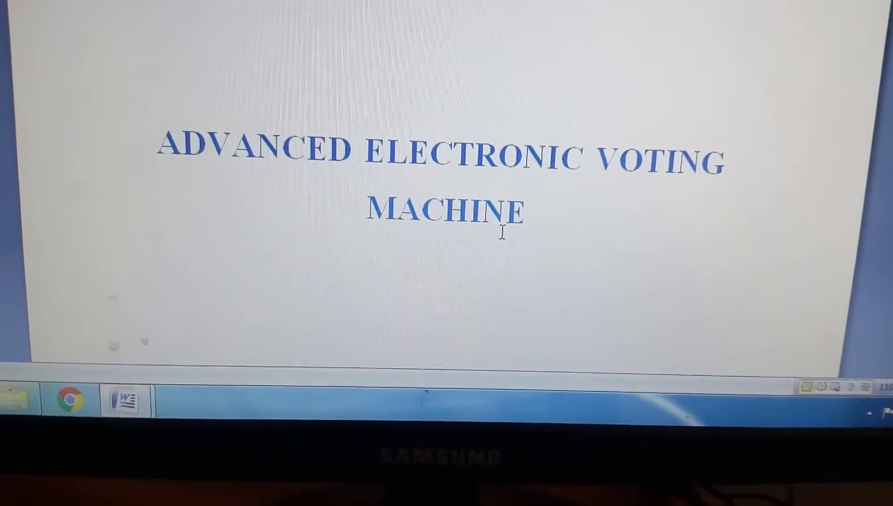
pyautogui.scroll(-5, 500, 279)
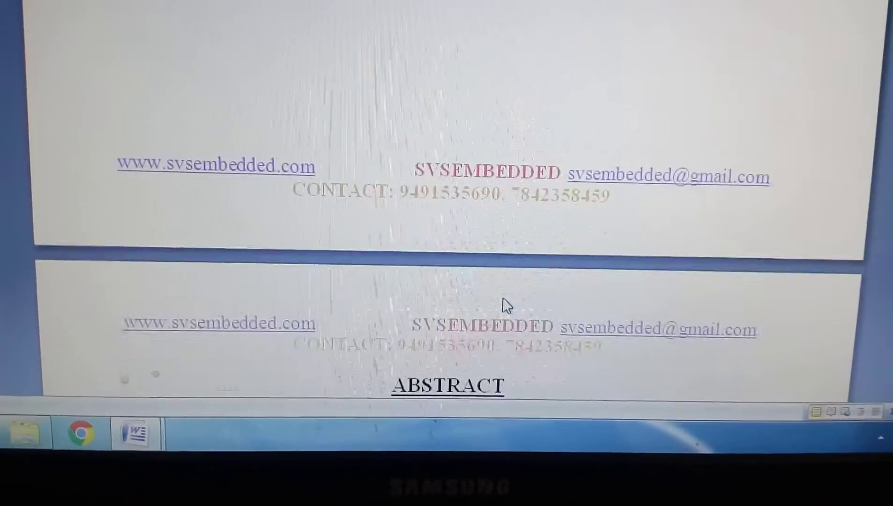
pyautogui.scroll(-5, 500, 278)
pyautogui.scroll(-5, 499, 279)
pyautogui.scroll(-3, 499, 278)
pyautogui.scroll(-4, 510, 318)
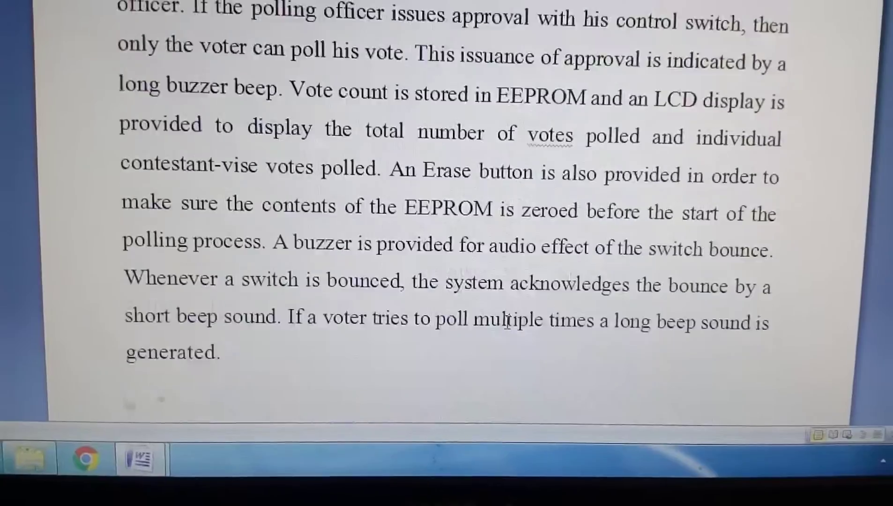
pyautogui.scroll(-4, 510, 317)
pyautogui.scroll(-5, 510, 317)
pyautogui.scroll(-5, 514, 323)
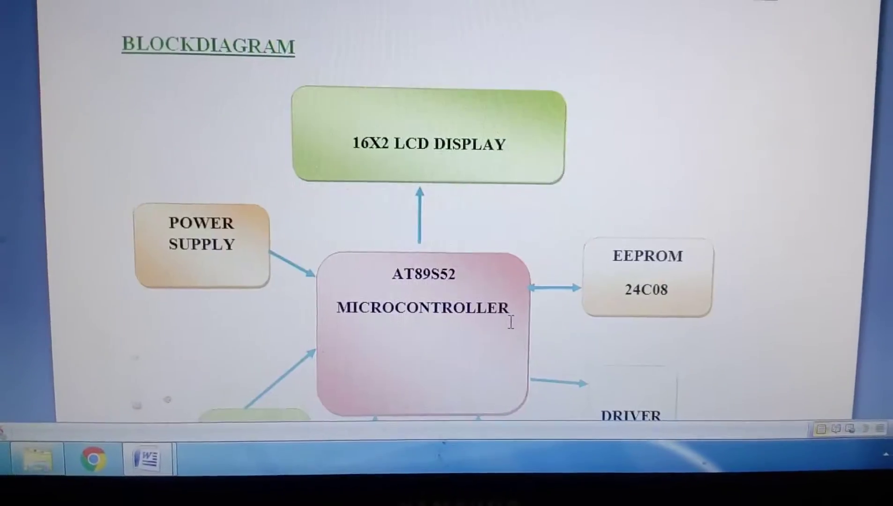
pyautogui.scroll(-4, 511, 322)
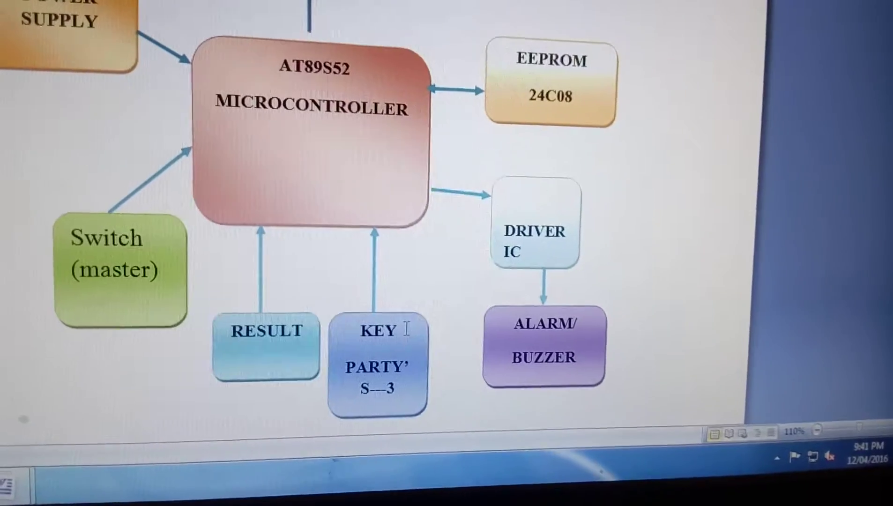
pyautogui.scroll(-5, 406, 329)
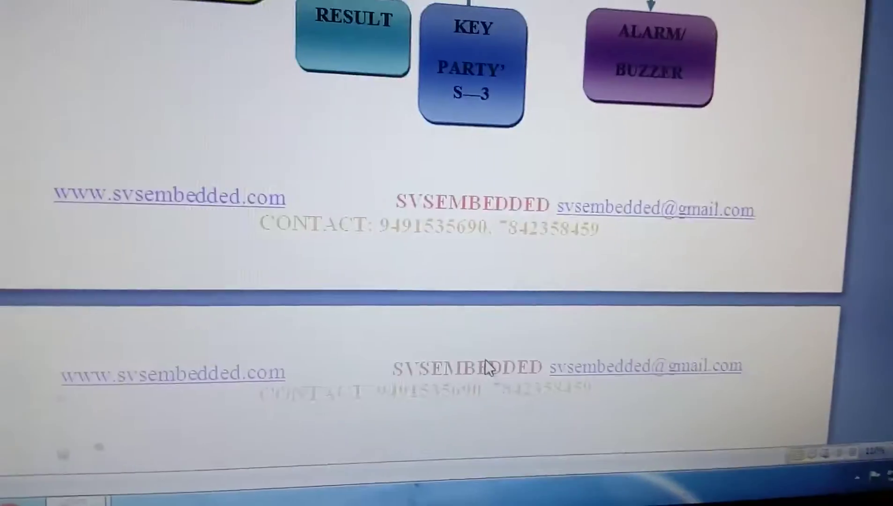